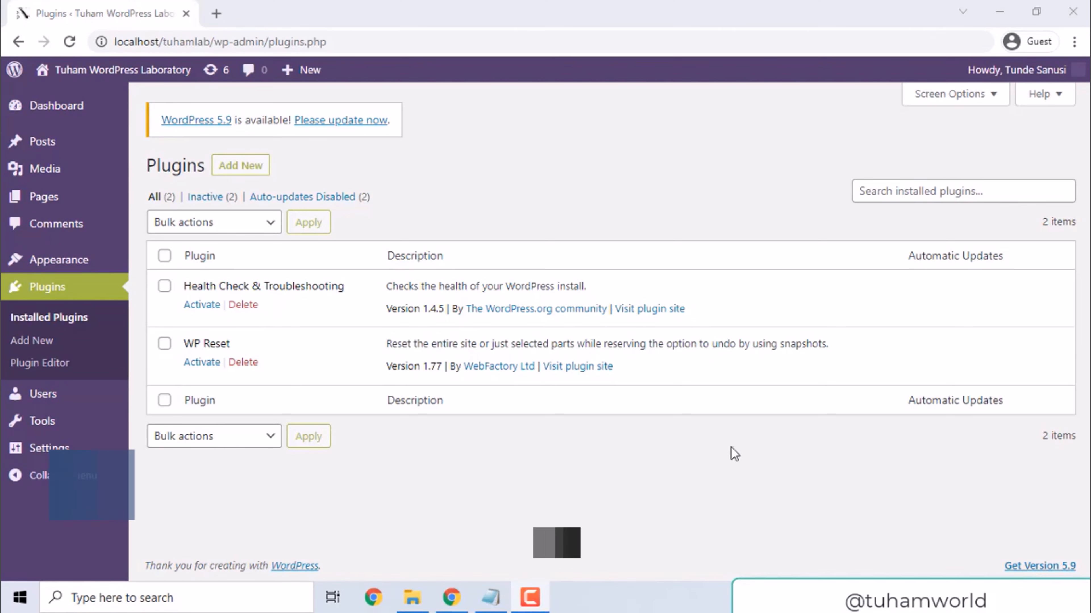
Review the Section #2 plugin outline in Notepad alongside the installed plugins list in Chrome
click(487, 595)
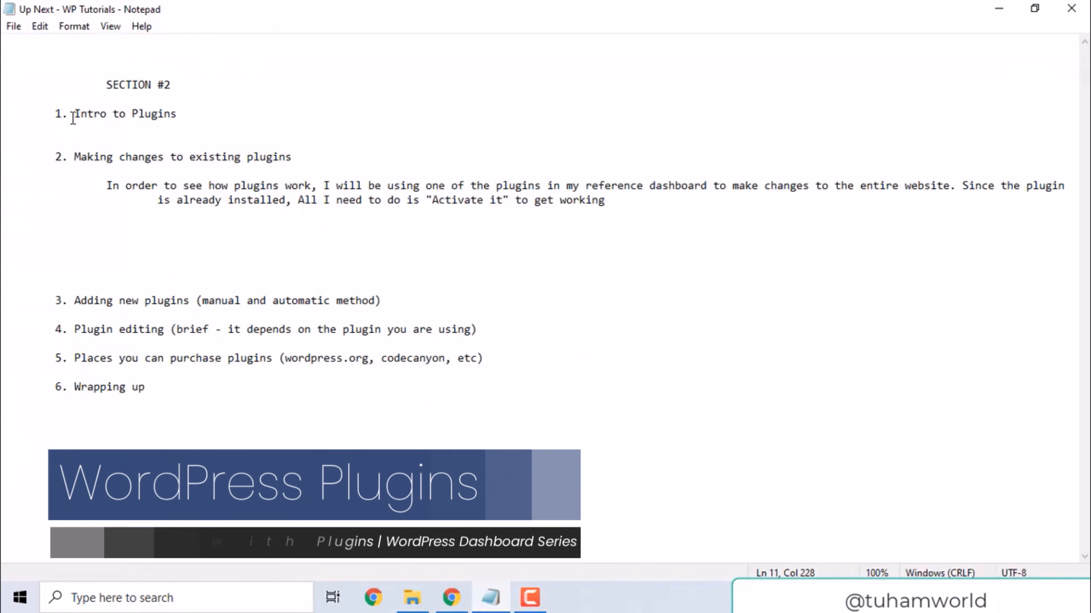
drag(87, 157, 309, 170)
click(266, 157)
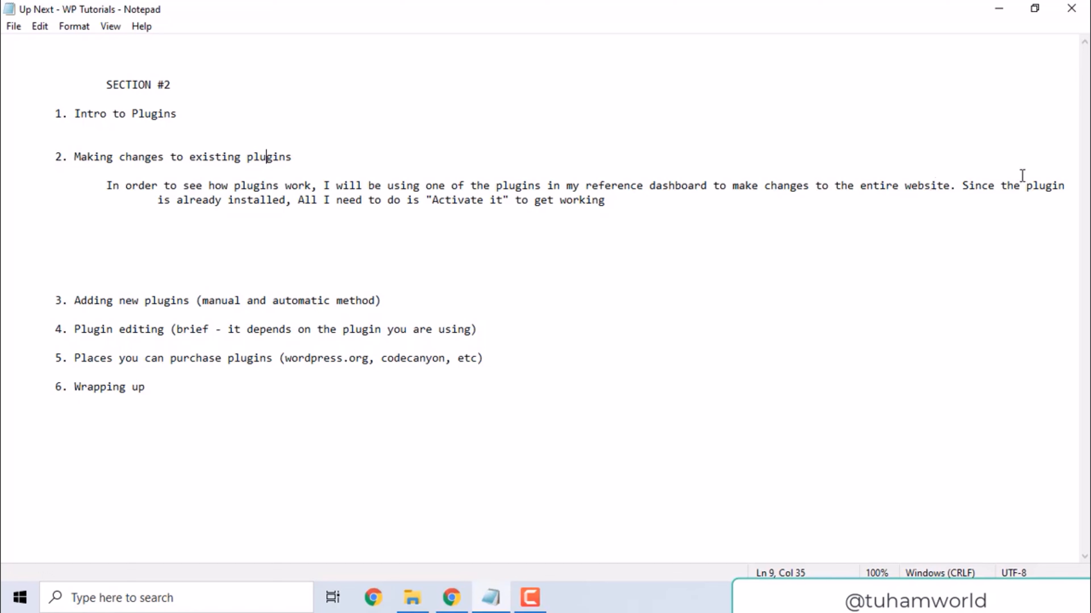
click(455, 603)
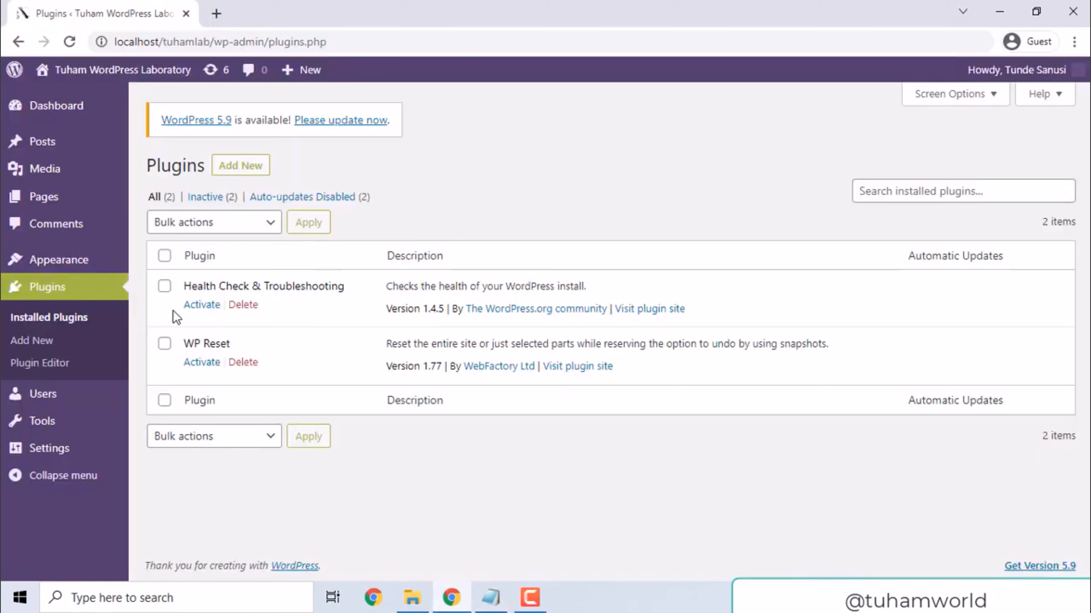
drag(190, 286, 330, 290)
click(329, 291)
click(491, 597)
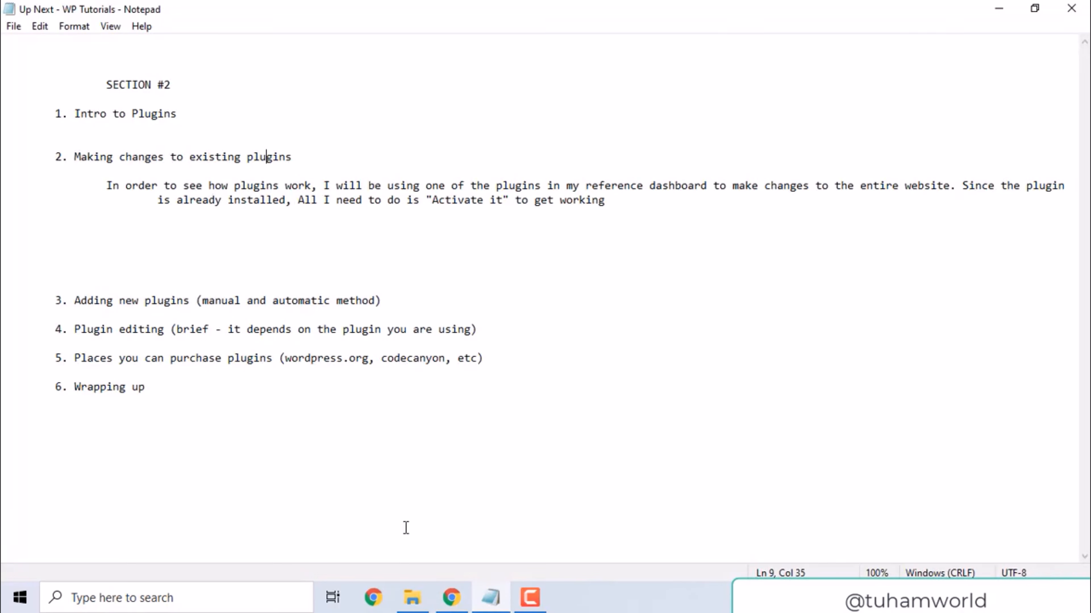
click(450, 597)
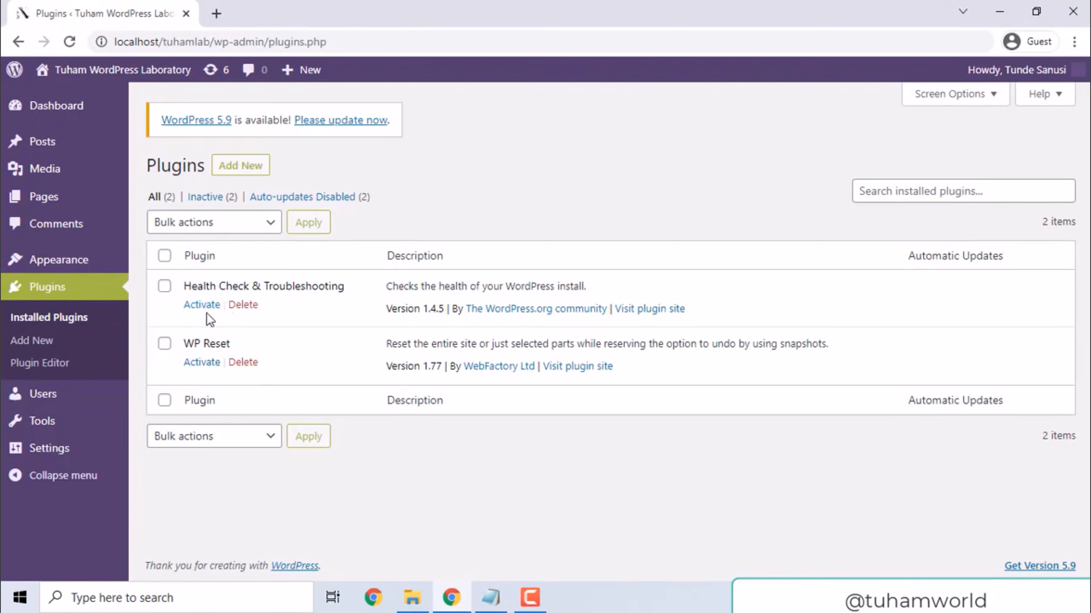
click(492, 599)
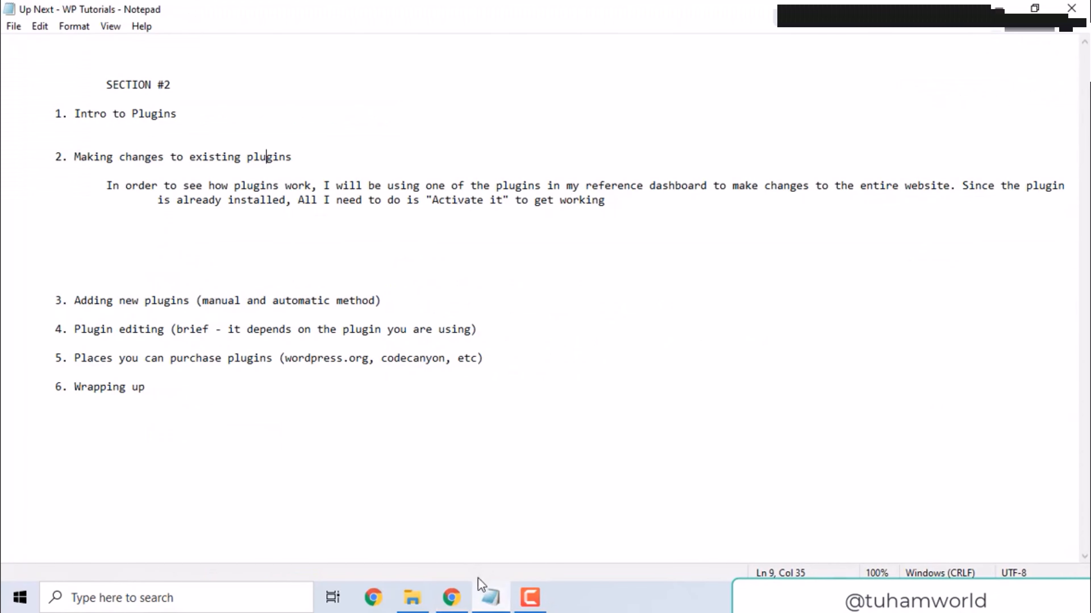
click(451, 597)
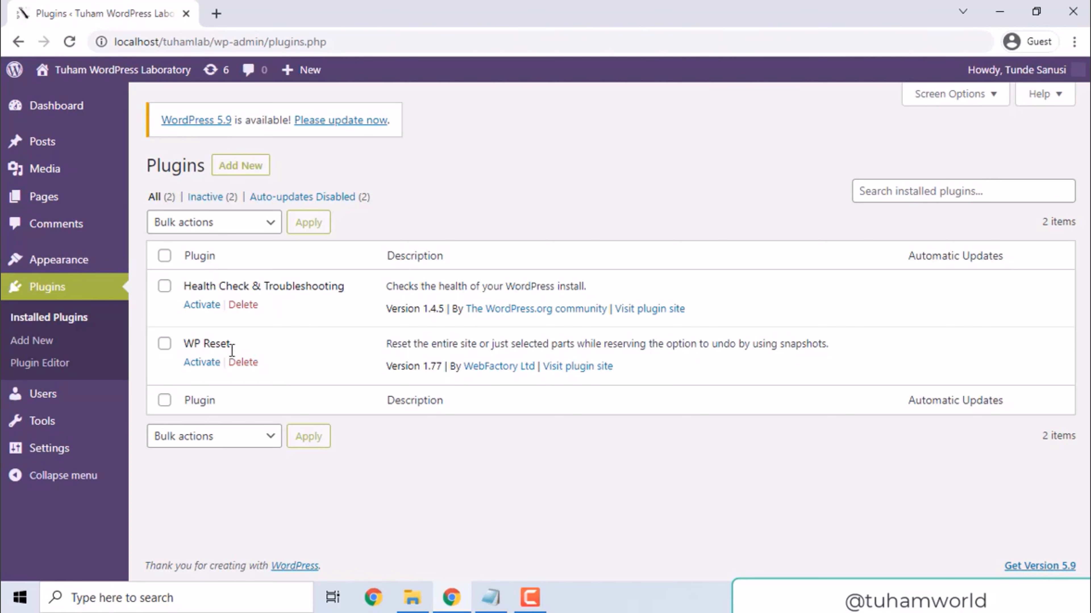
Open the site's front page in a new browser tab and examine its header and first post
right_click(135, 68)
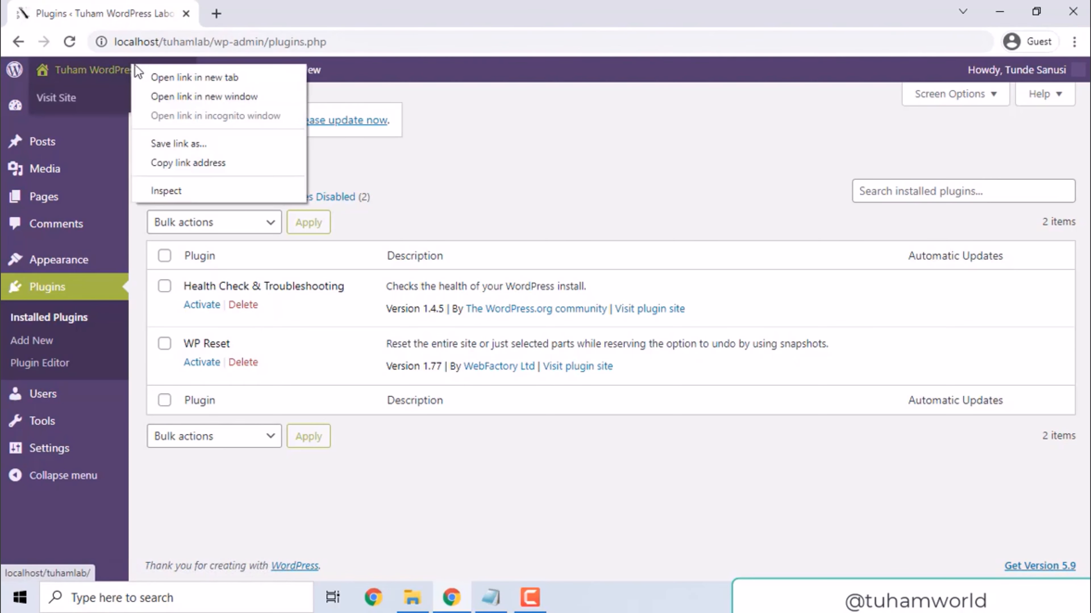
click(152, 77)
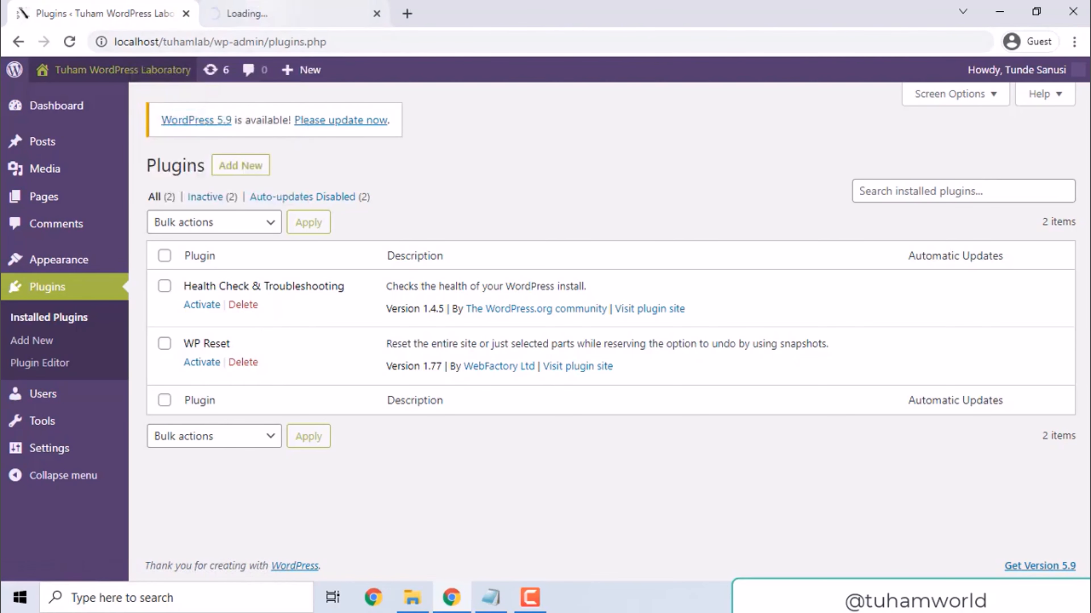
click(253, 15)
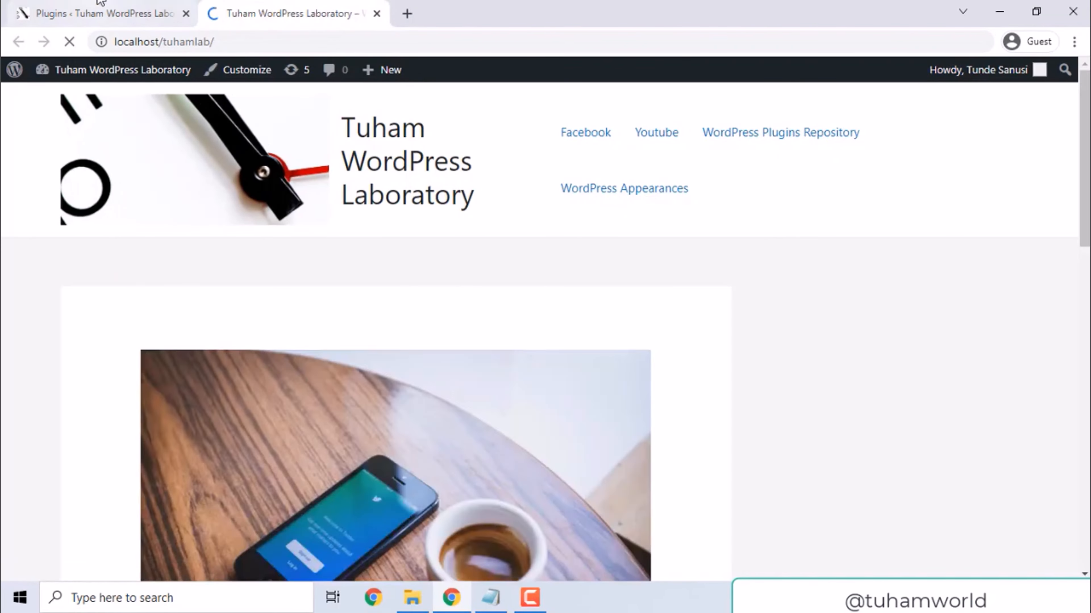
click(105, 5)
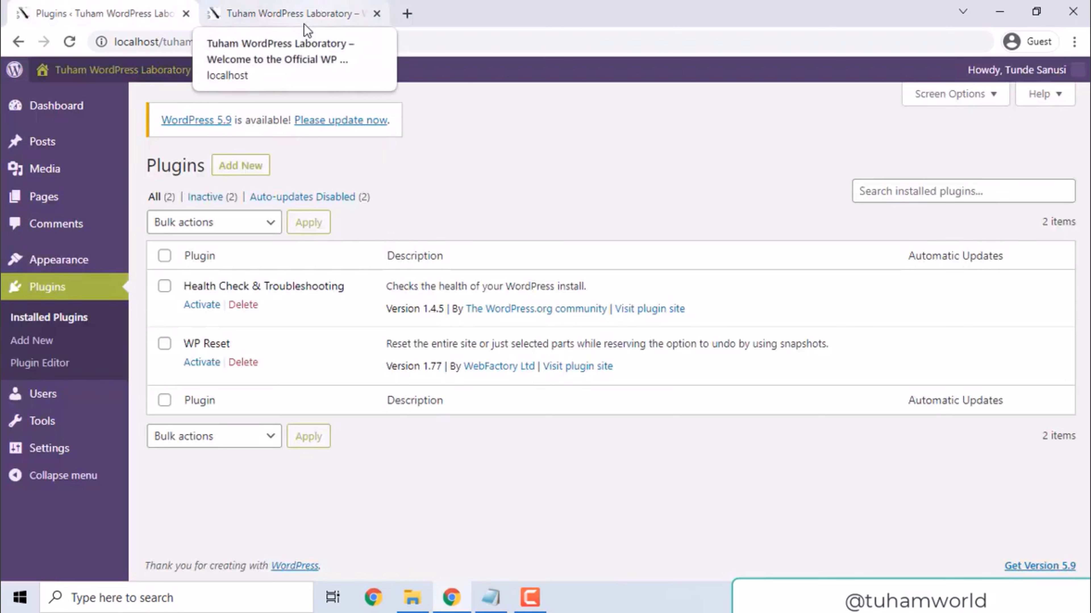
key(F5)
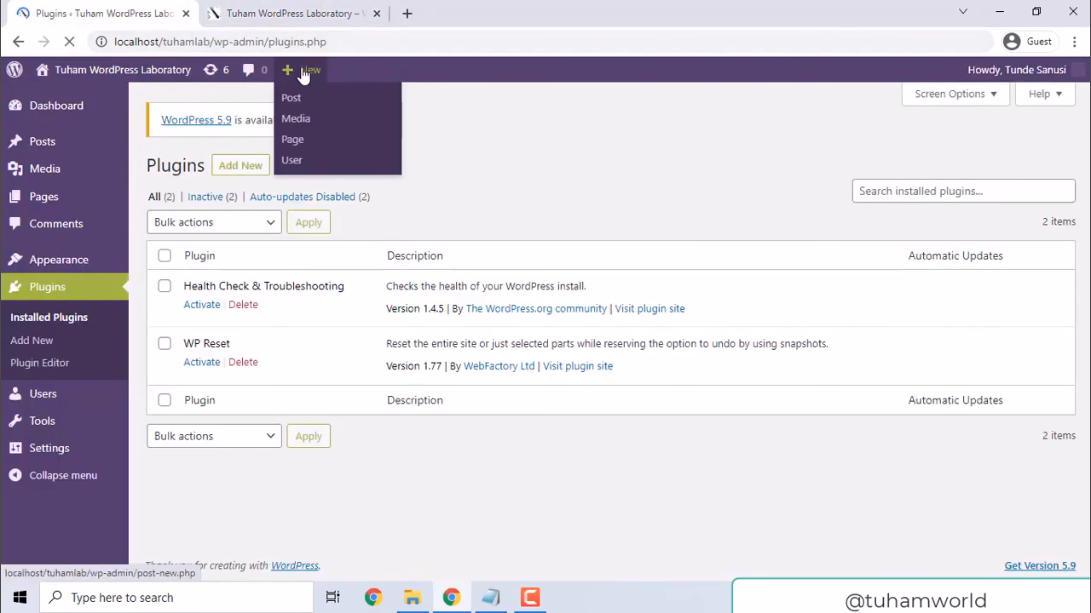
mouse_move(302, 71)
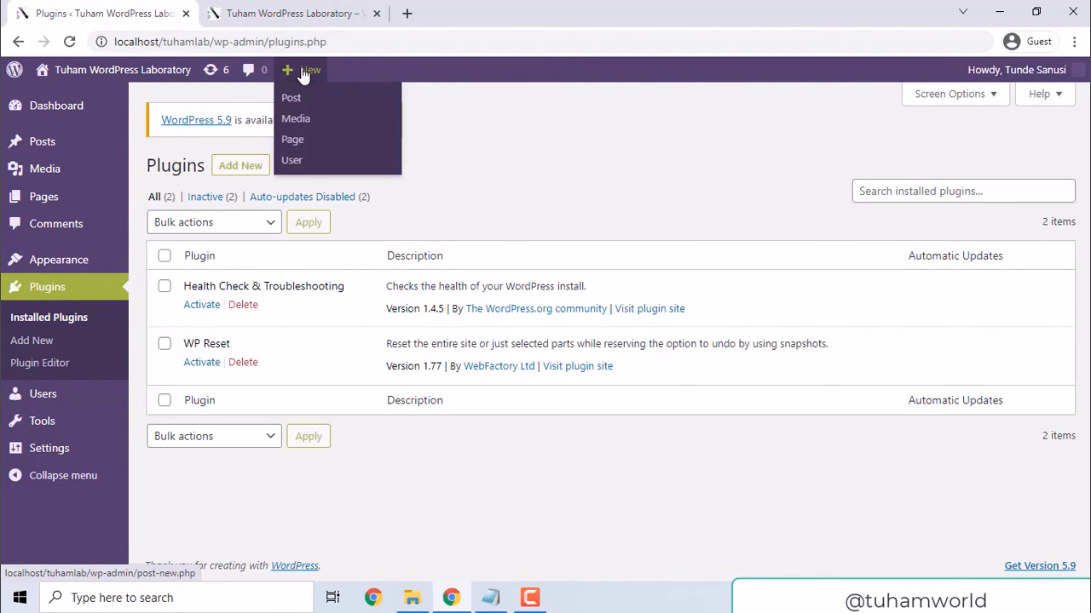
click(293, 5)
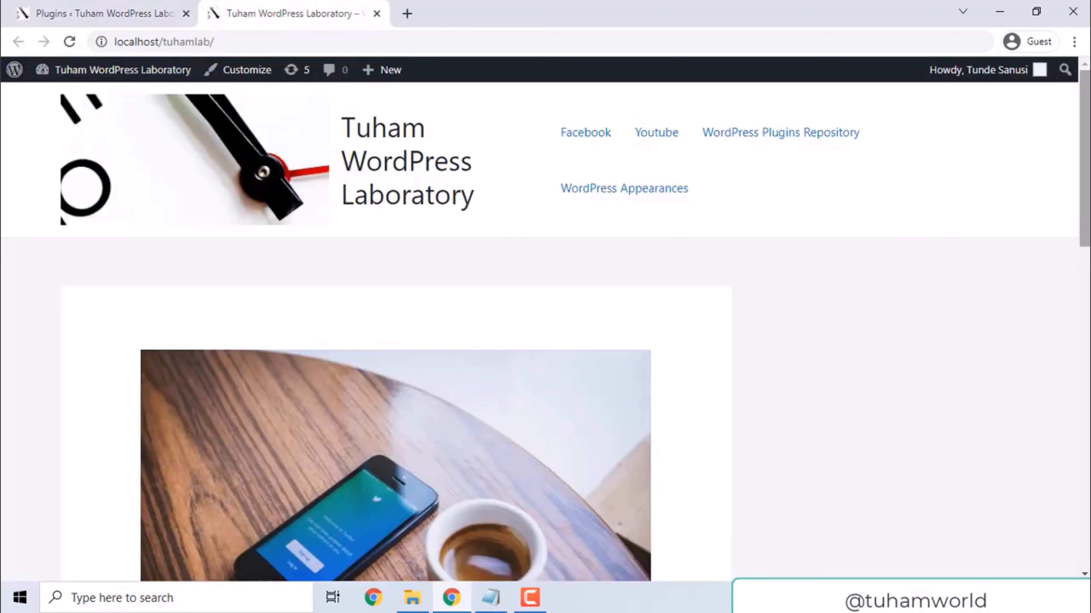
scroll(950, 171, down, 10)
drag(1086, 301, 1087, 239)
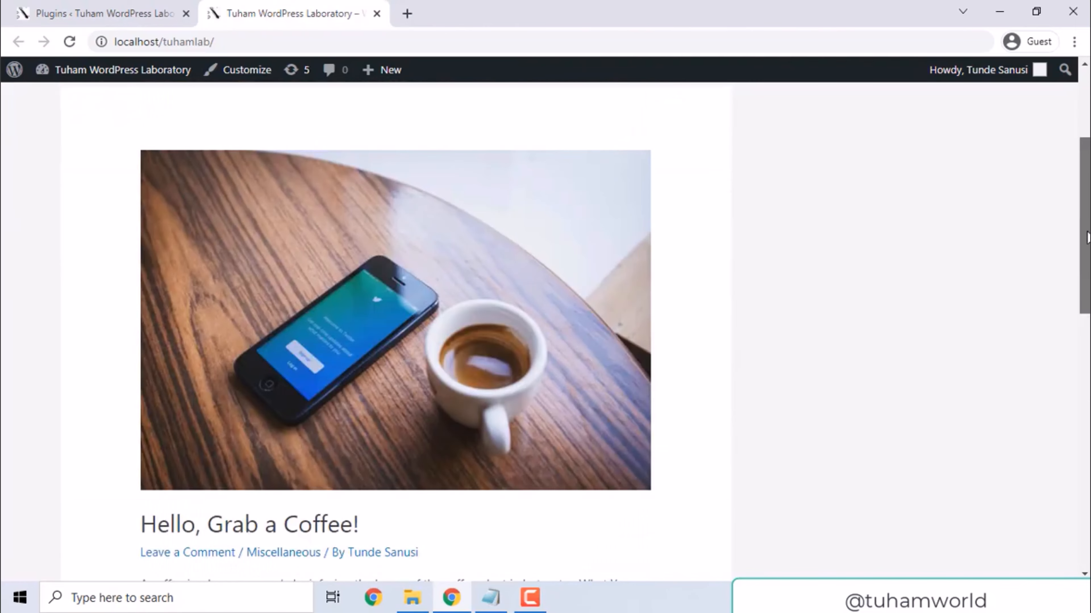
Activate the Twenty Twenty theme from the installed themes in the WordPress dashboard
click(88, 3)
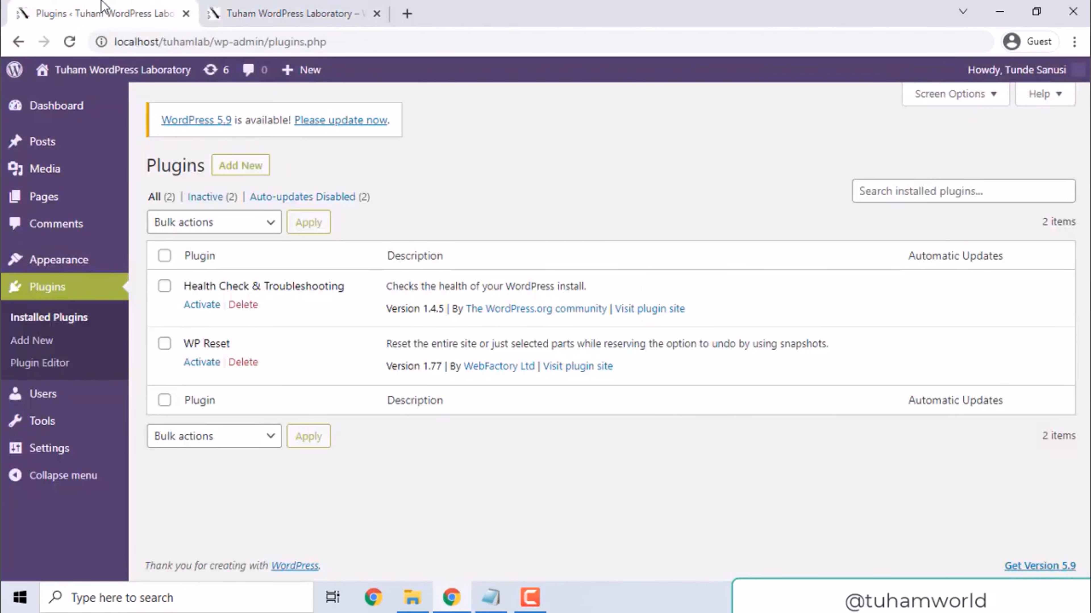
mouse_move(95, 266)
click(163, 260)
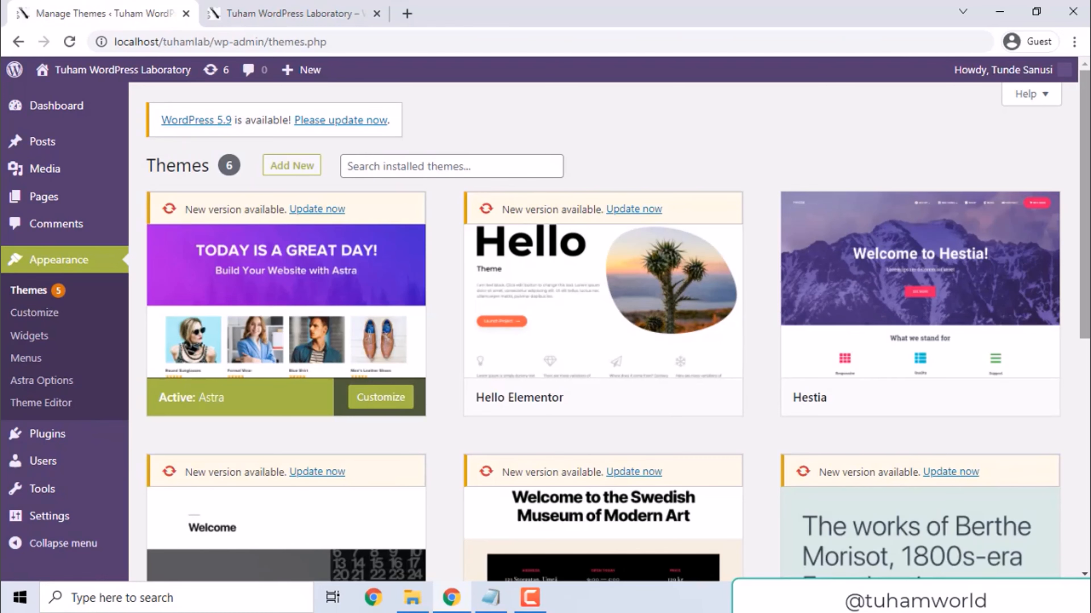
scroll(602, 301, down, 5)
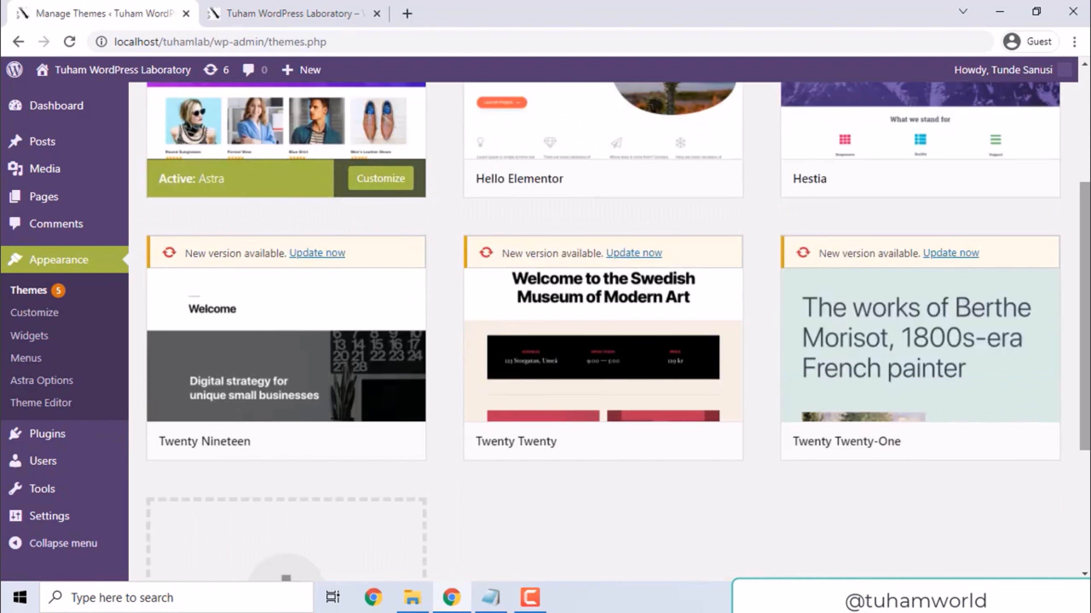
mouse_move(550, 327)
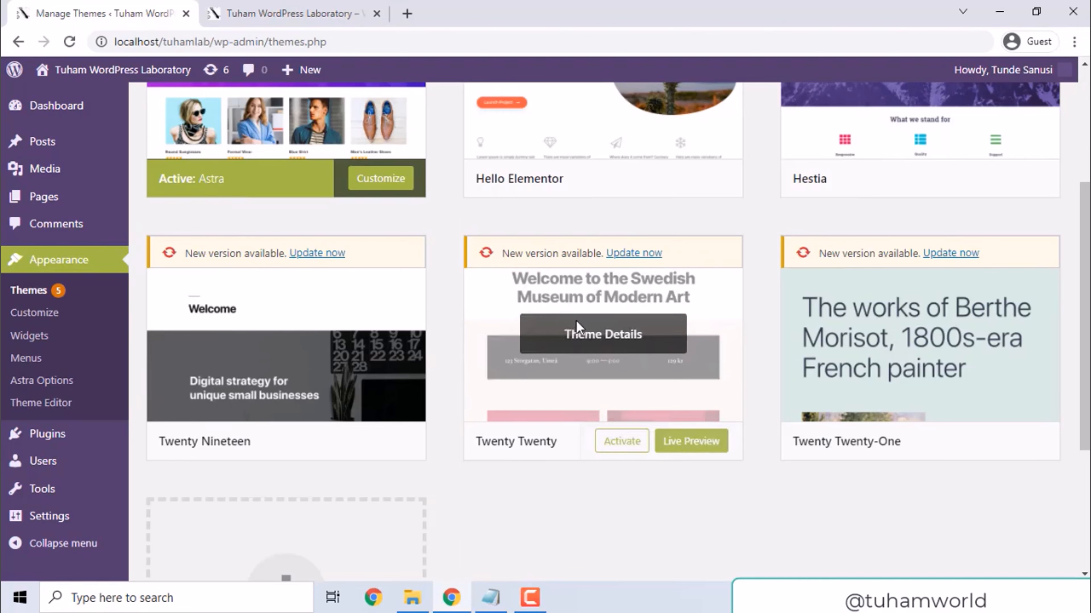
click(621, 441)
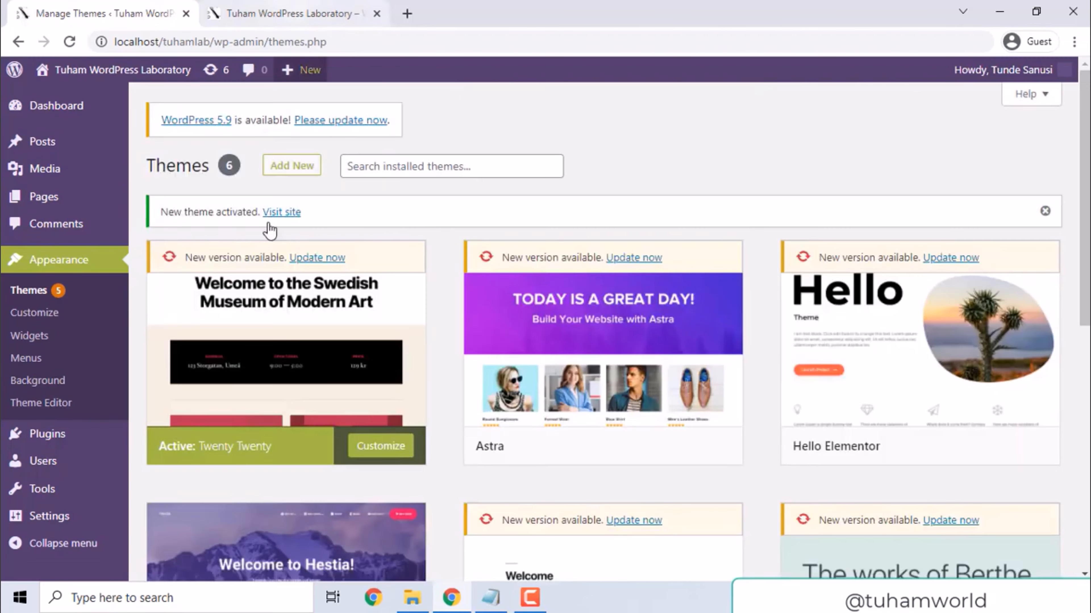
Reload the site's front page to examine its appearance with the new theme, and return to the dashboard
click(271, 213)
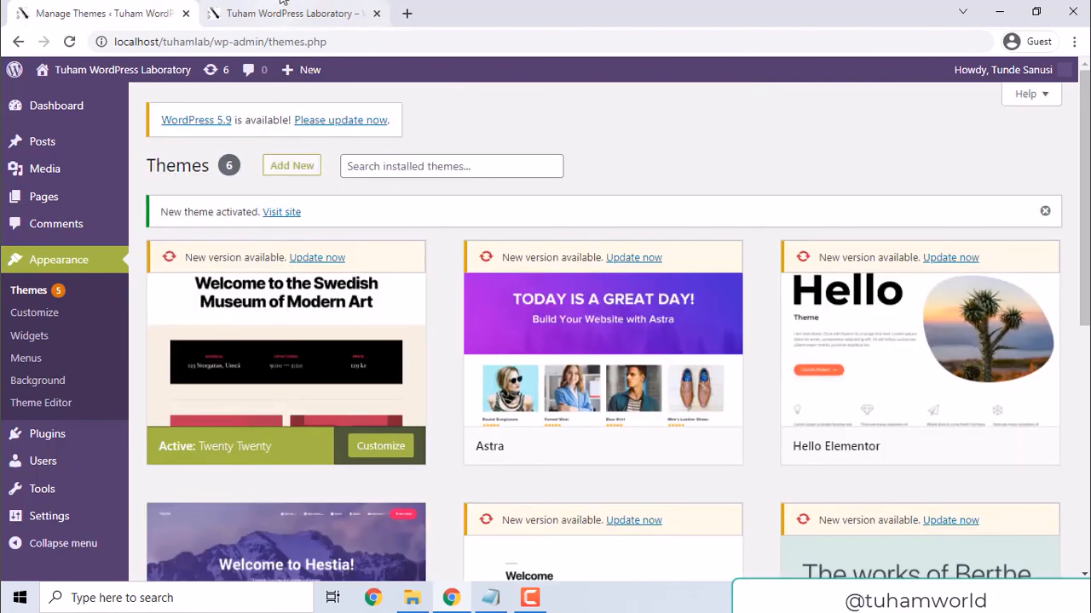
click(413, 188)
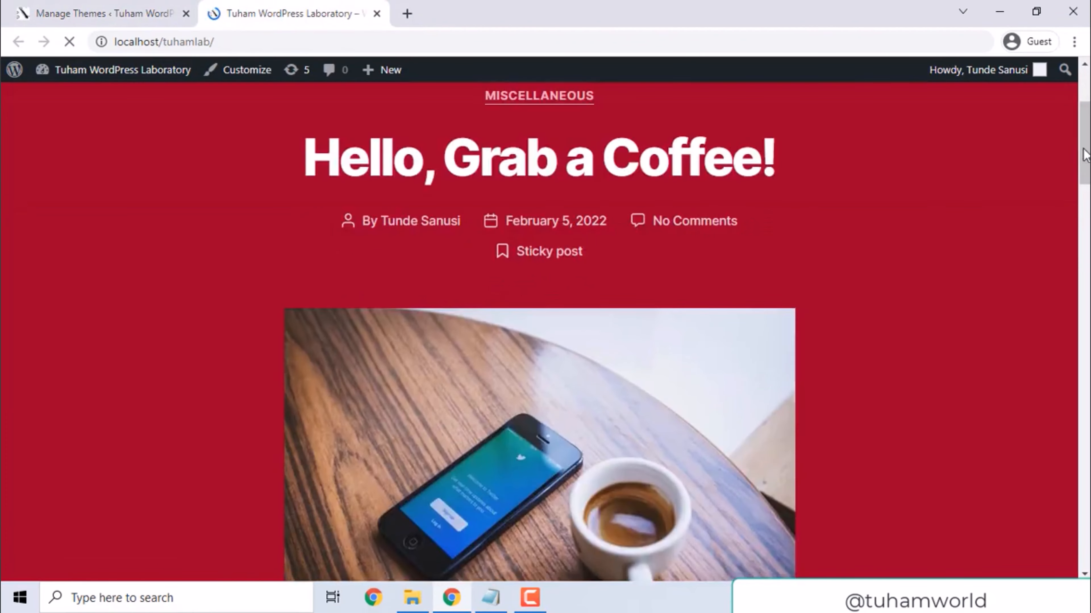
drag(1085, 155, 1085, 186)
click(129, 12)
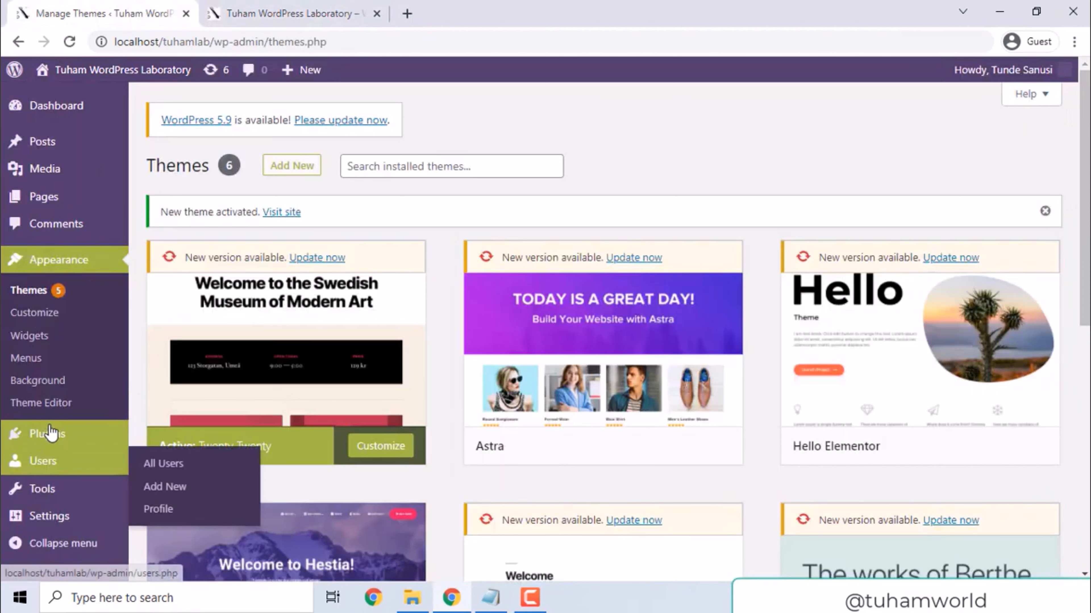
Activate the Health Check & Troubleshooting plugin from the installed plugins list
click(50, 434)
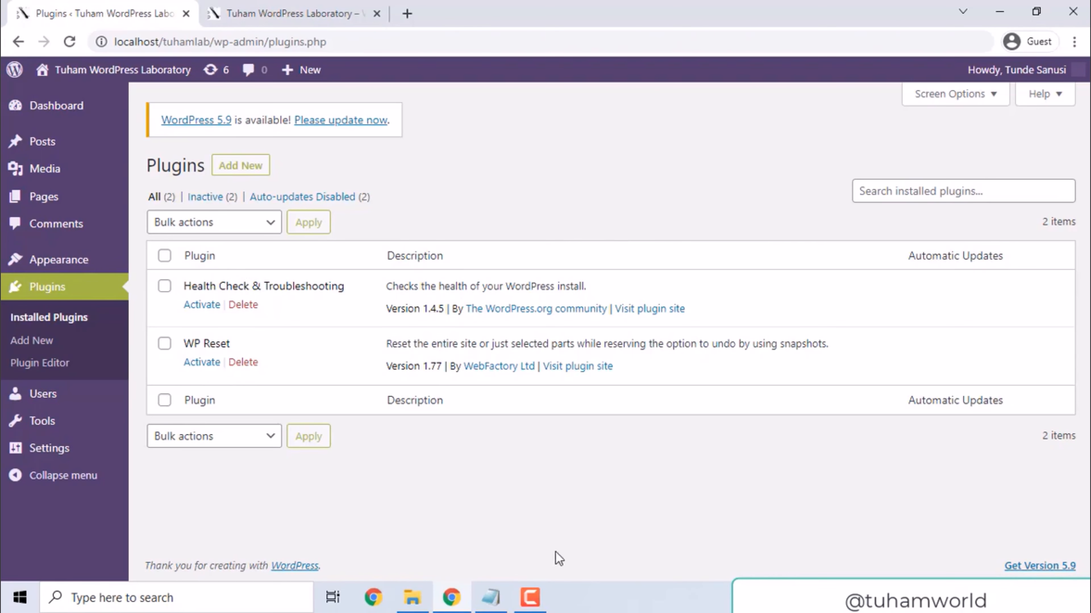
click(491, 597)
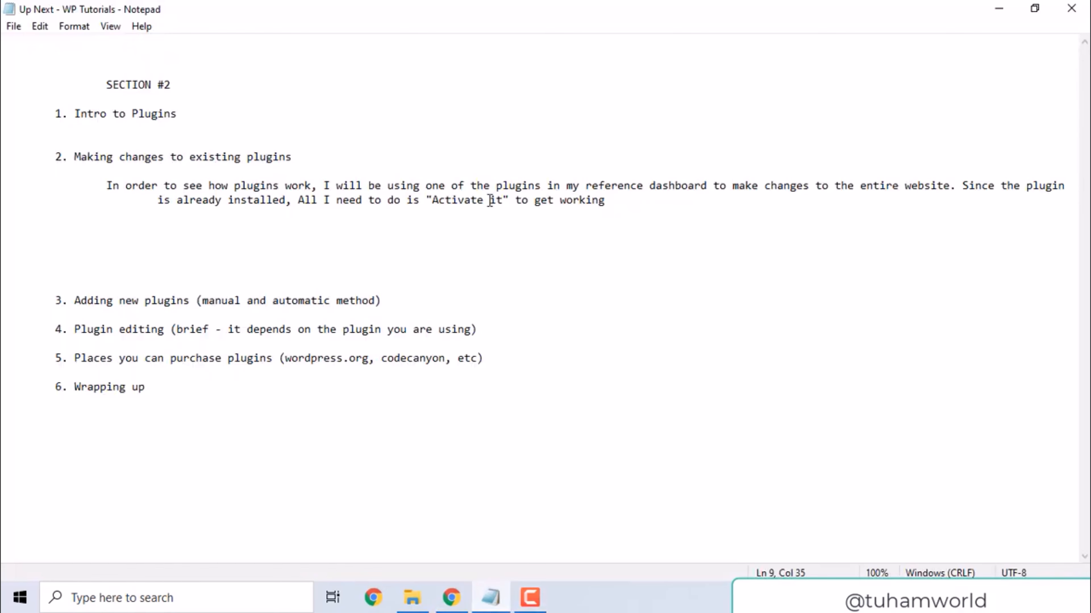
click(451, 604)
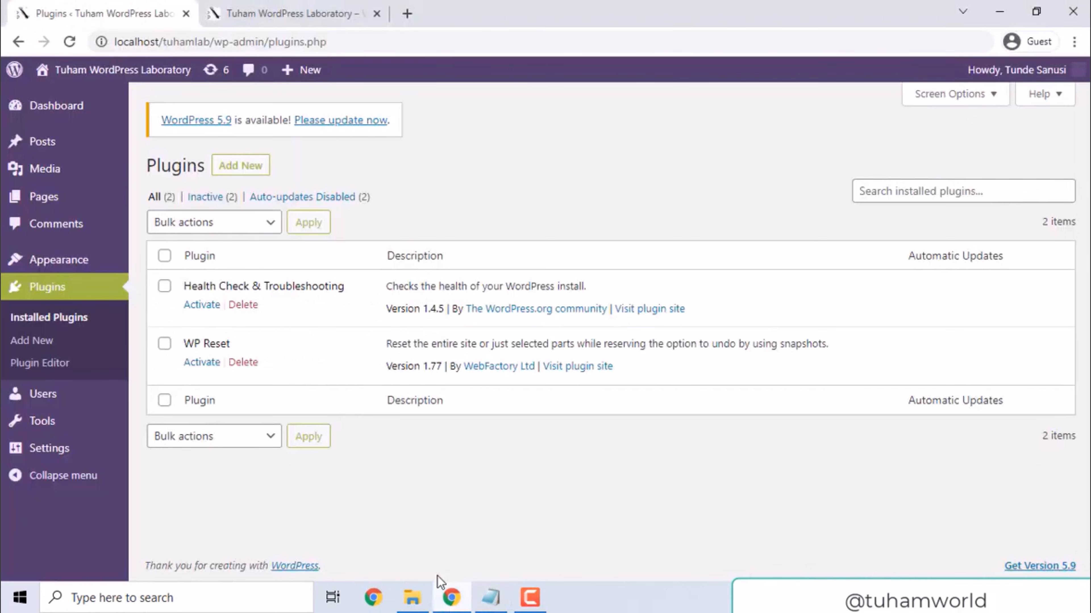
click(203, 306)
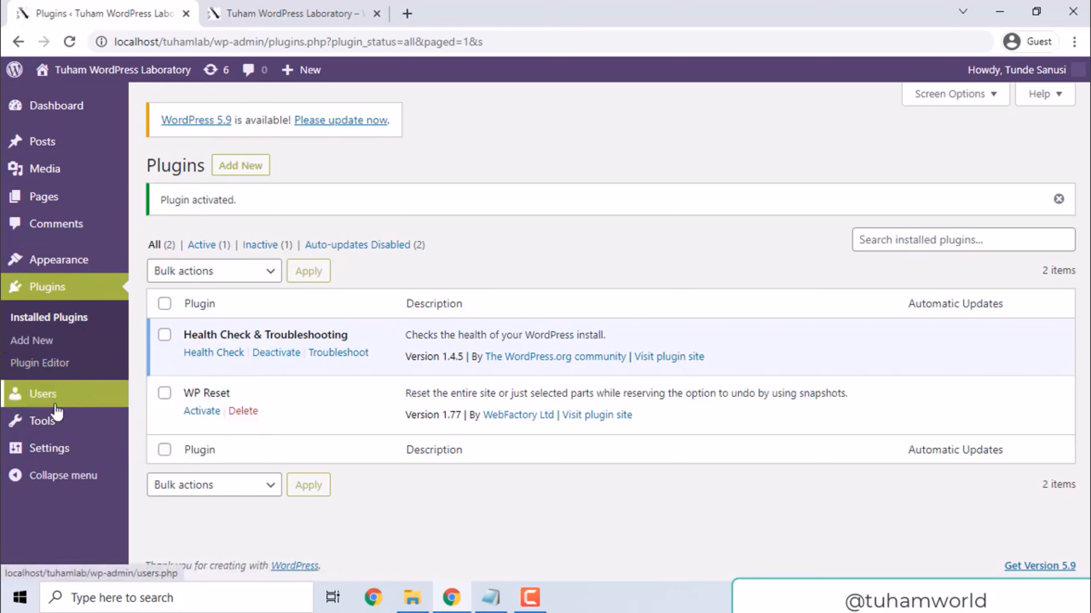
Open the Health Check page of the activated plugin and look through the Site Health status
mouse_move(41, 430)
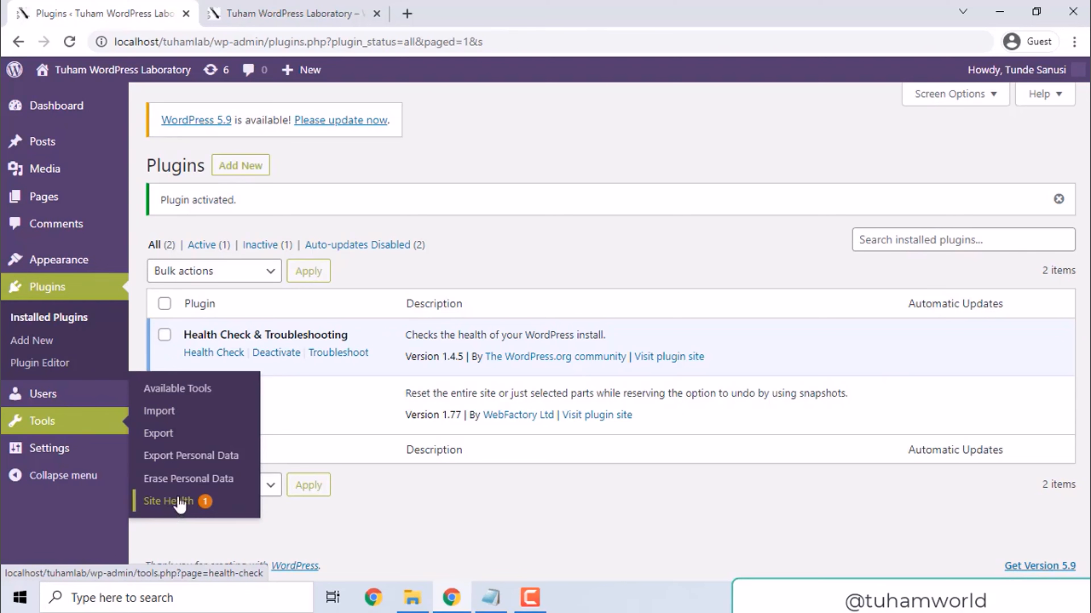
mouse_move(50, 454)
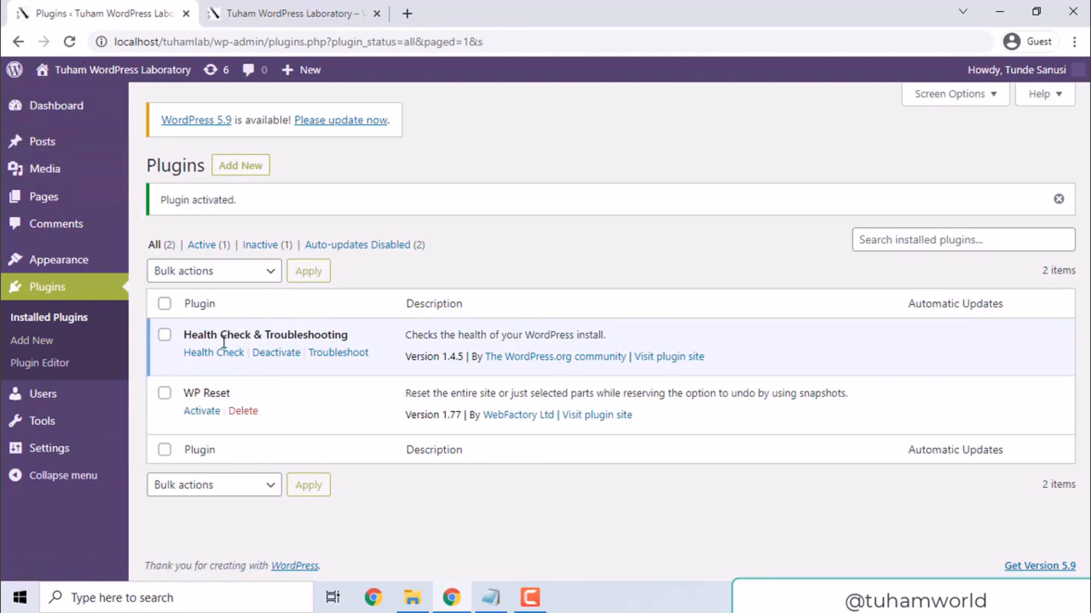
click(218, 355)
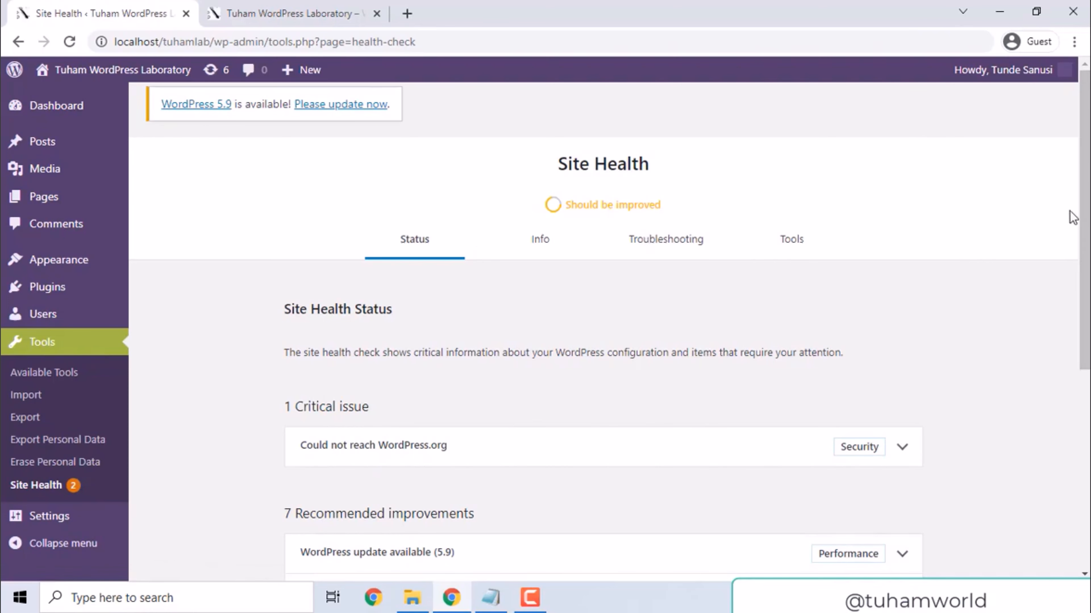
scroll(1084, 214, down, 1)
scroll(527, 181, down, 4)
scroll(528, 180, up, 5)
scroll(246, 273, down, 3)
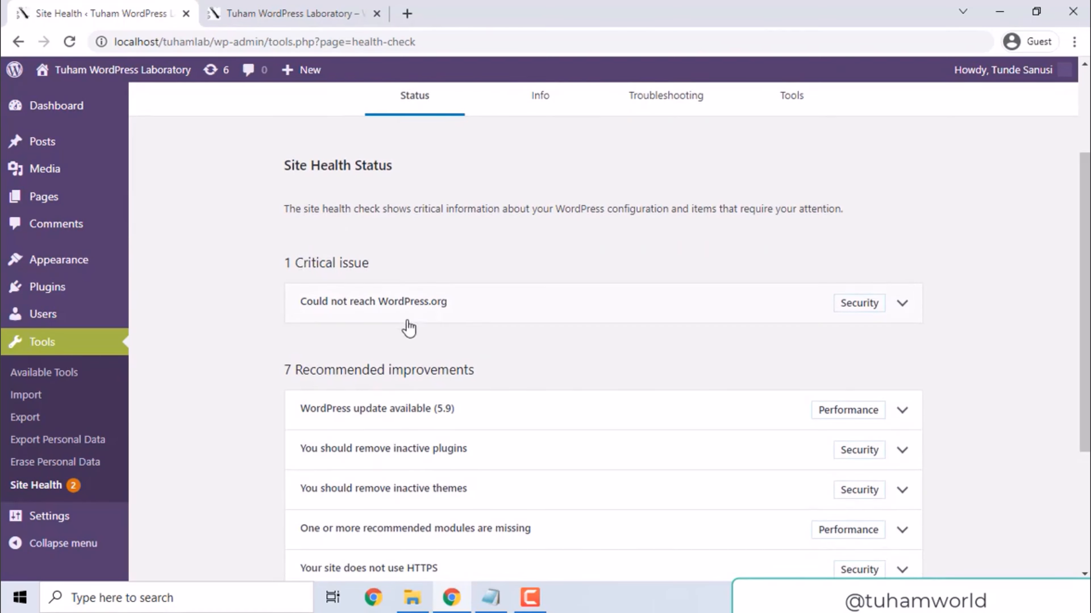
Read the details of the "Could not reach WordPress.org" issue, collapse them, and view the recommended improvements
click(903, 303)
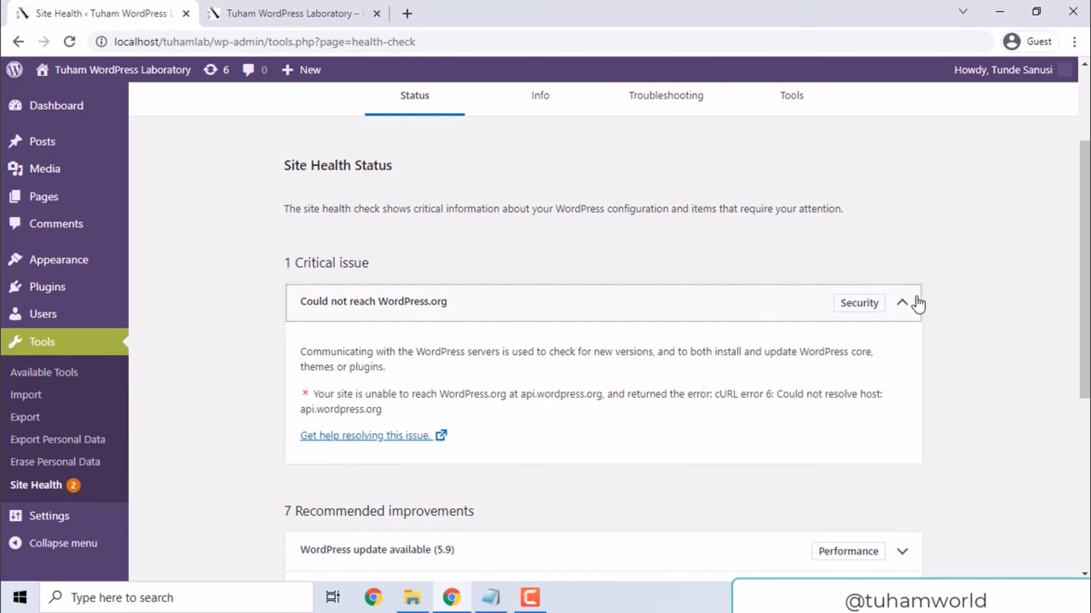
click(906, 303)
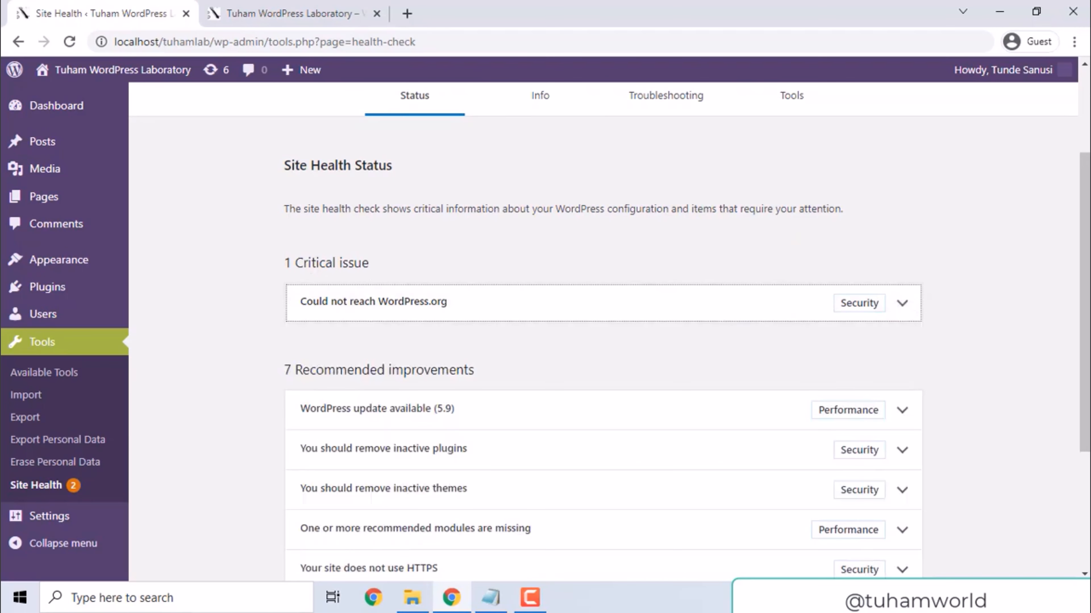
scroll(1084, 301, down, 2)
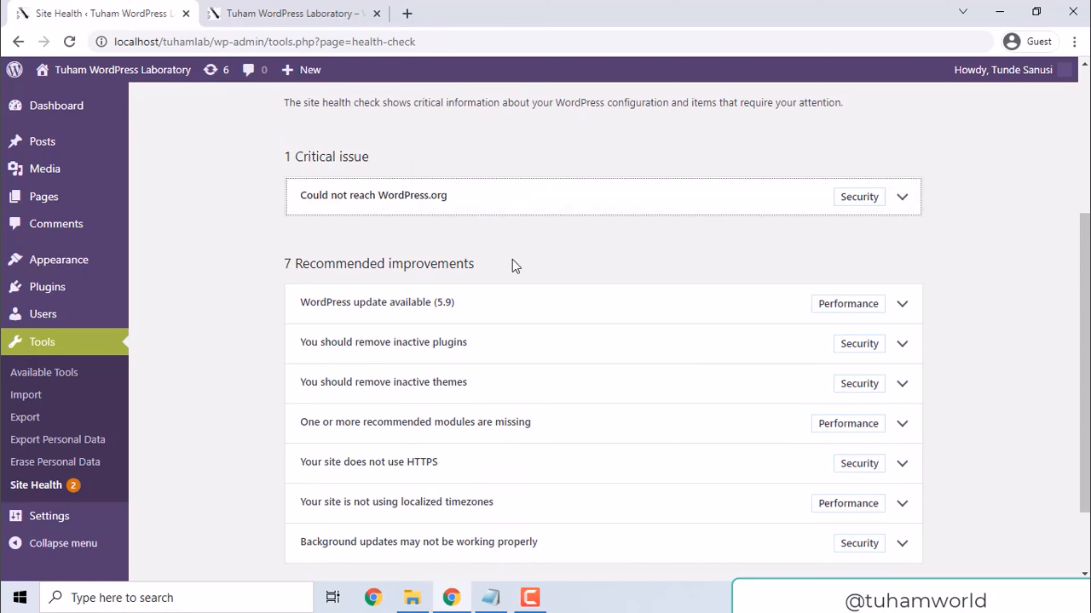
Read the details of the "WordPress update available (5.9)" and "You should remove inactive plugins" recommendations, and collapse the inactive plugins entry
click(356, 307)
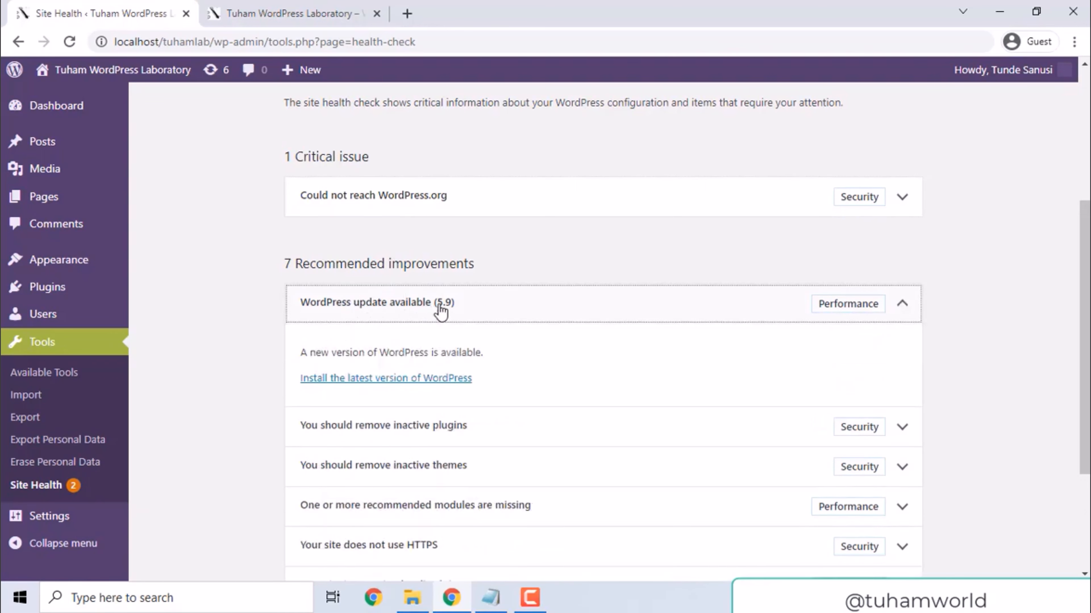
drag(1084, 378, 1085, 511)
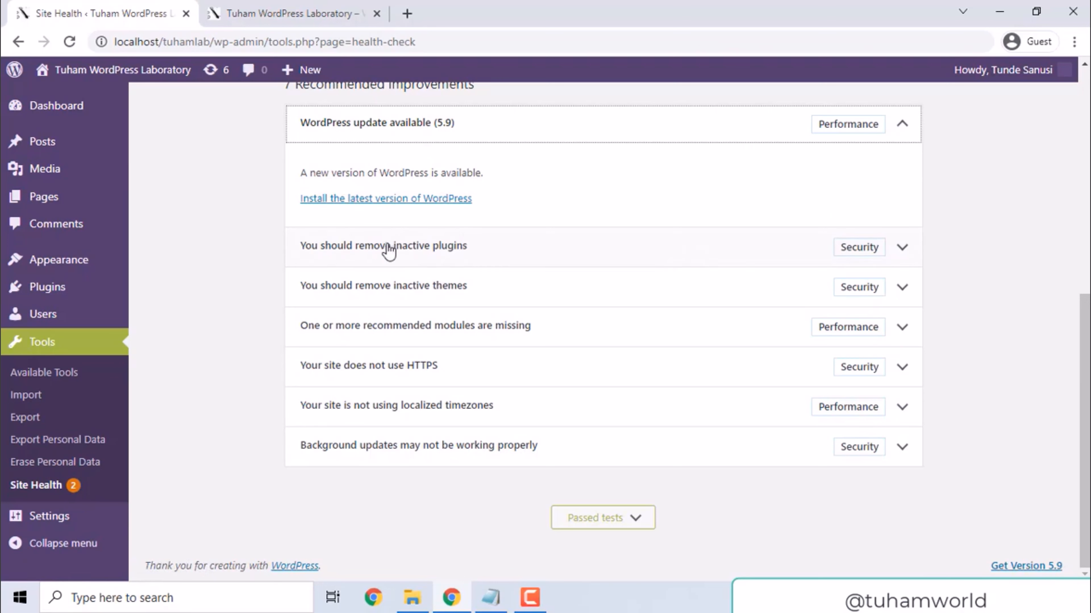
click(902, 248)
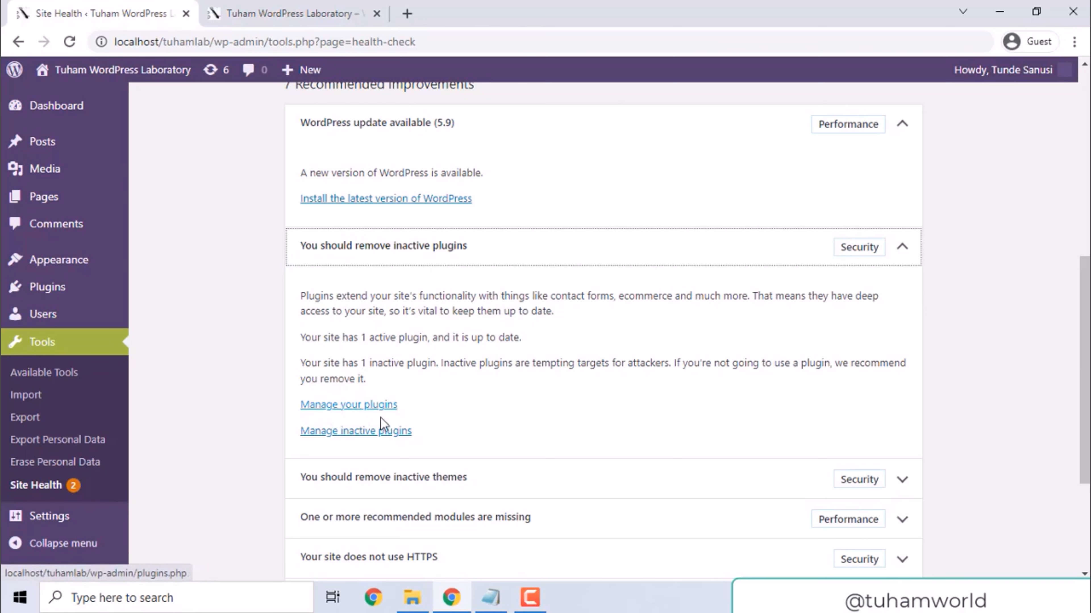
click(892, 250)
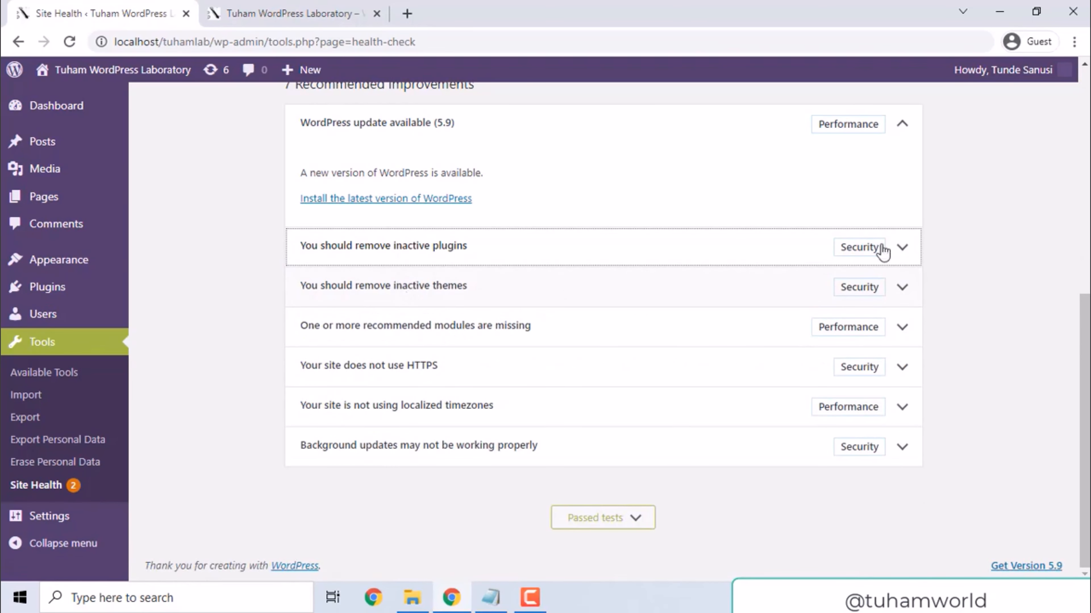
Read the details of the "You should remove inactive themes" recommendation and collapse them
click(901, 294)
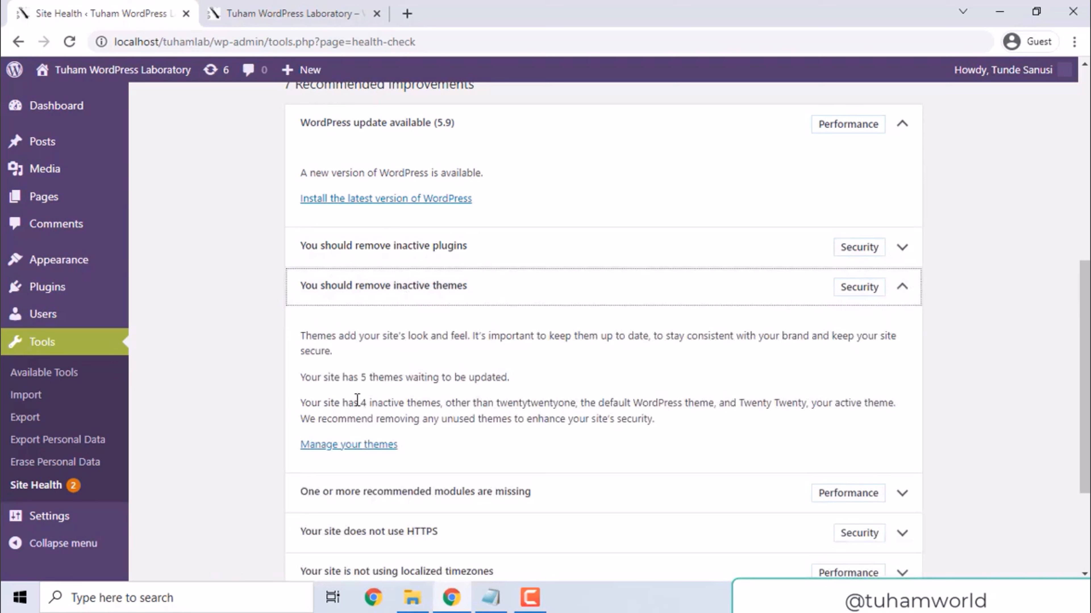
click(562, 406)
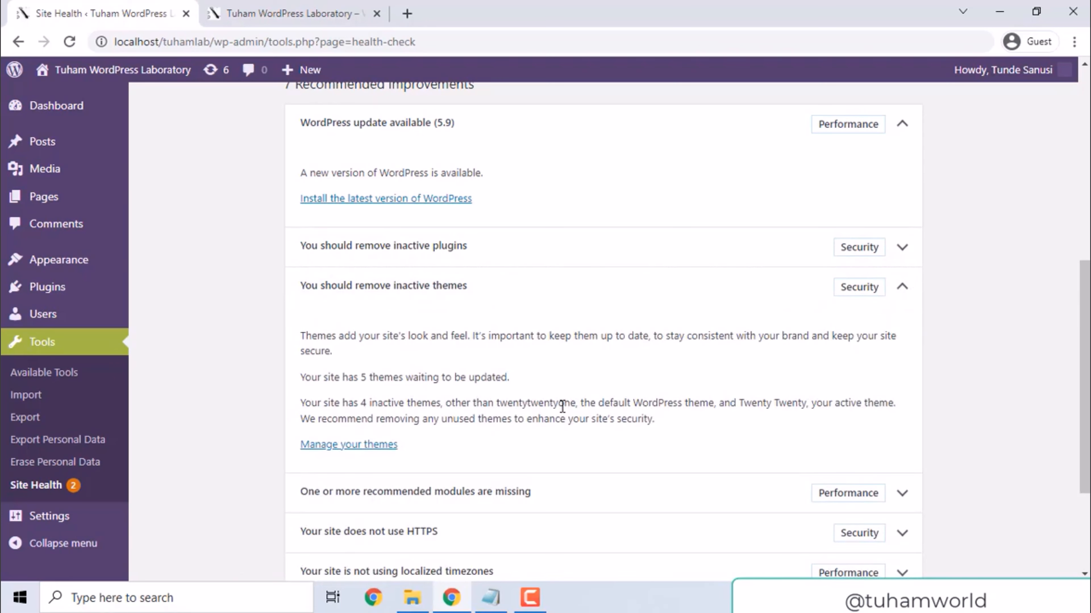
click(899, 294)
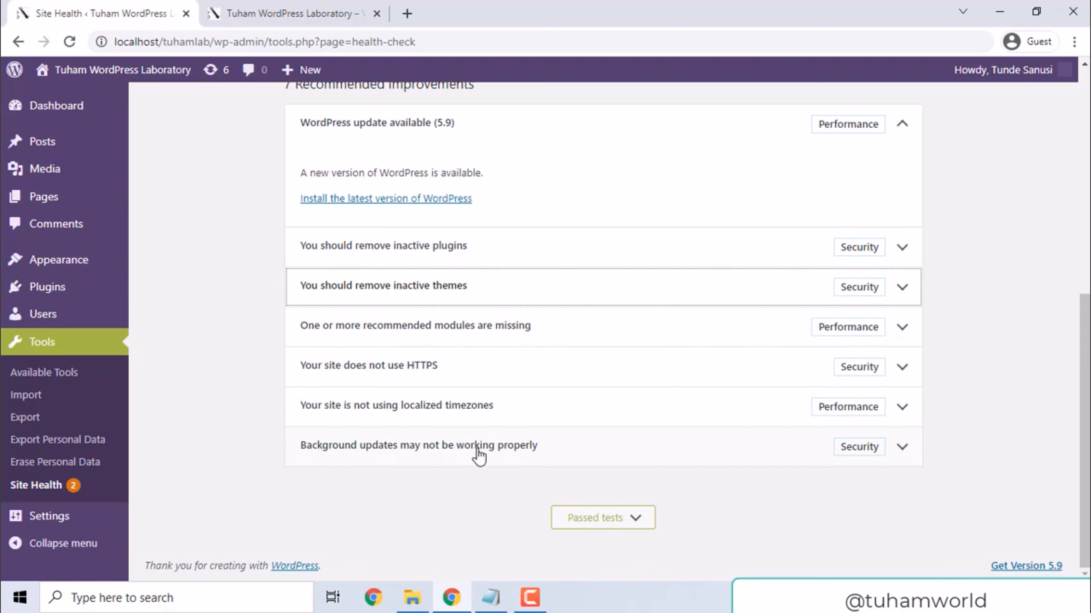
Expand the passed tests below the recommended improvements and look through the items with no issues
mouse_move(1084, 449)
mouse_down()
mouse_move(1085, 407)
mouse_move(1085, 455)
mouse_up()
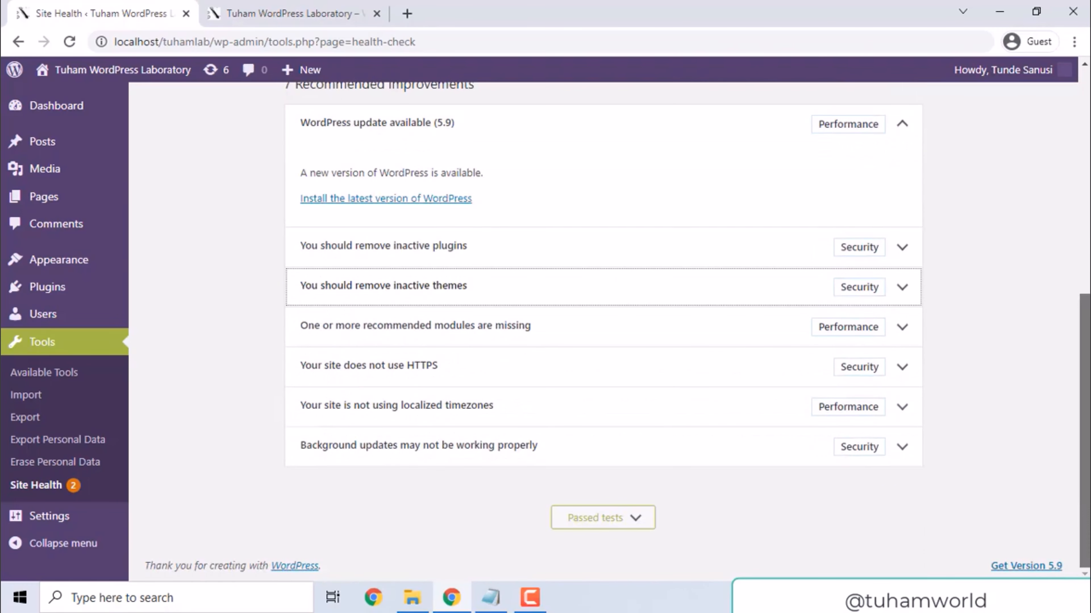
click(593, 520)
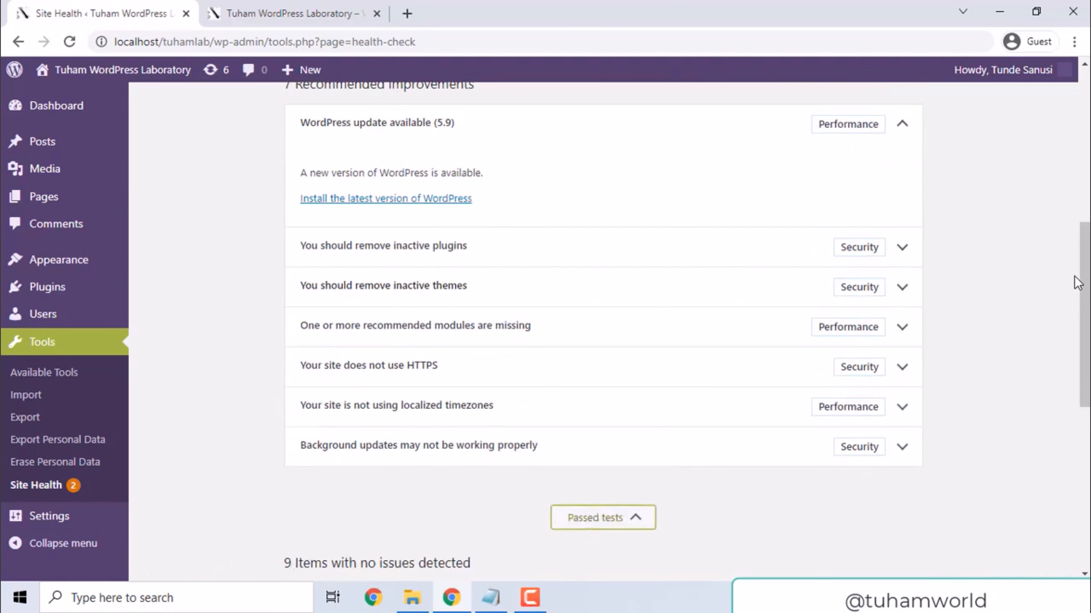
drag(1077, 280, 1078, 431)
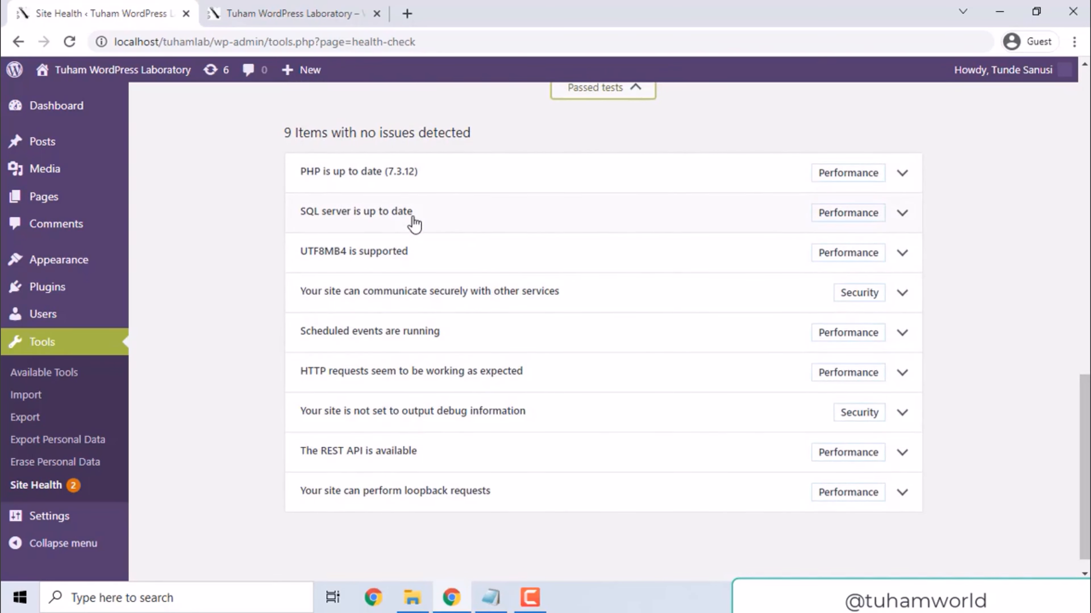
View the Info section of Site Health, and open the Troubleshooting section
drag(1084, 382, 1084, 100)
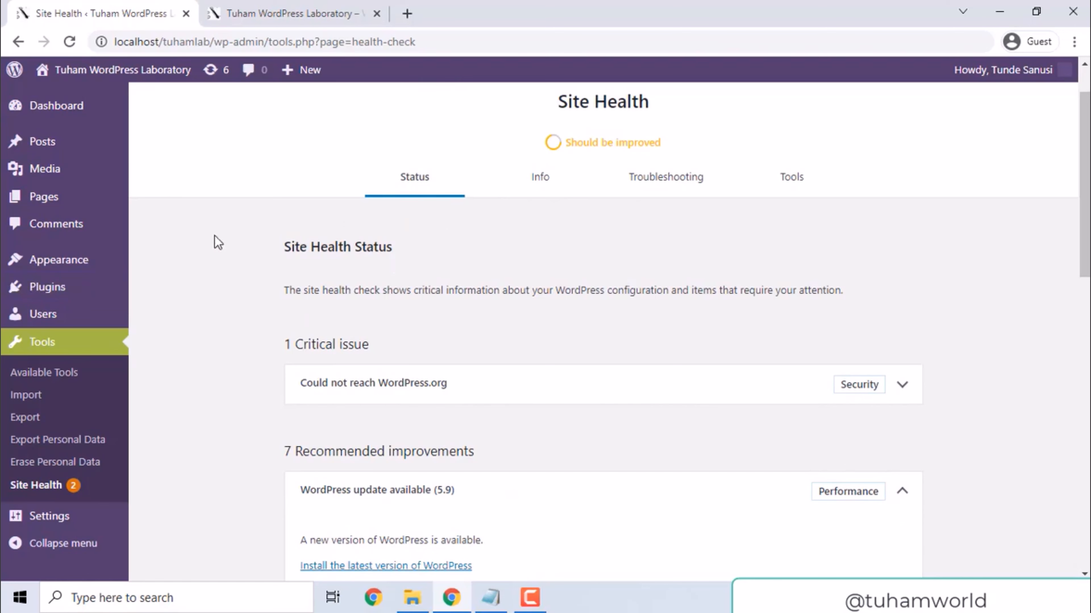
drag(1087, 184, 1087, 187)
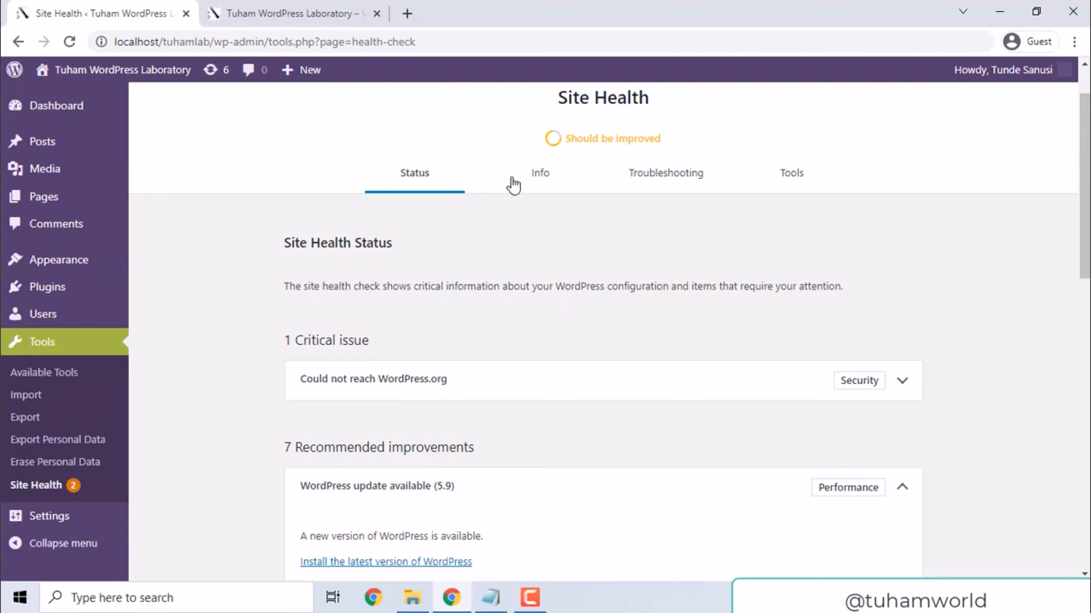
click(537, 184)
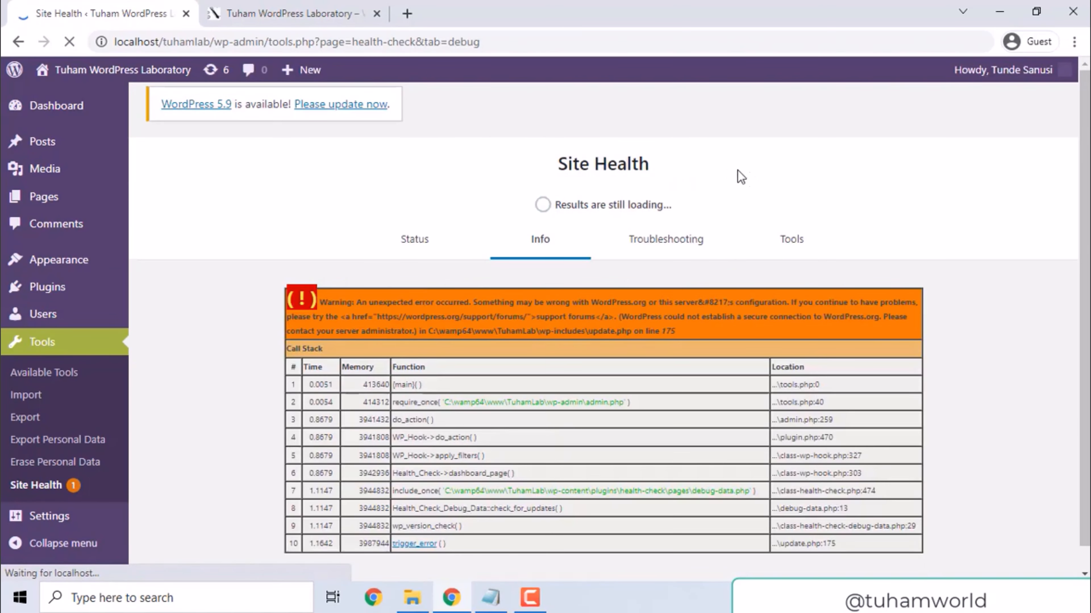
click(663, 242)
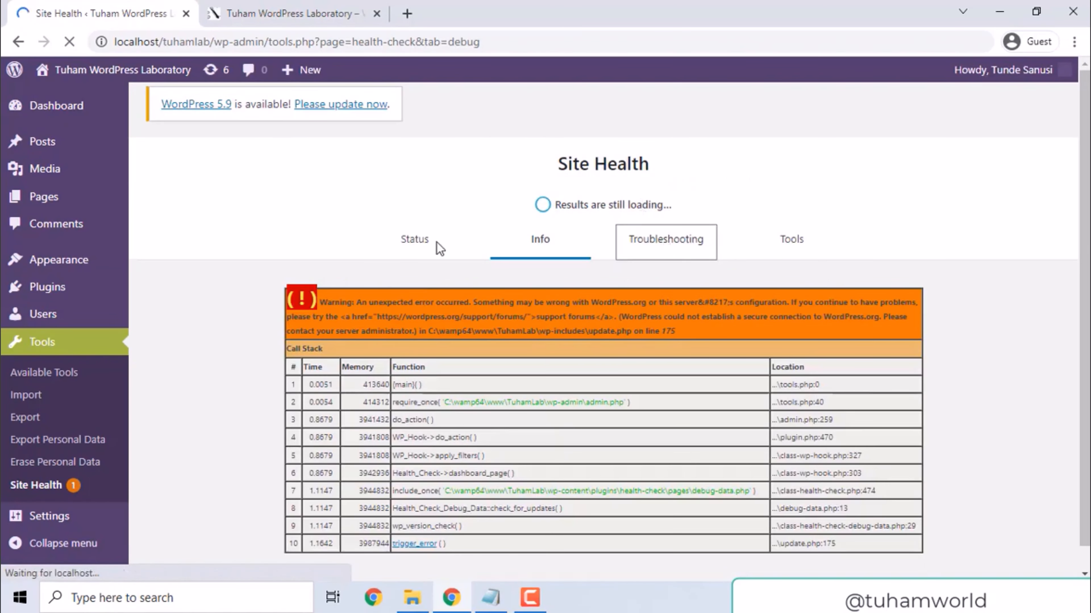